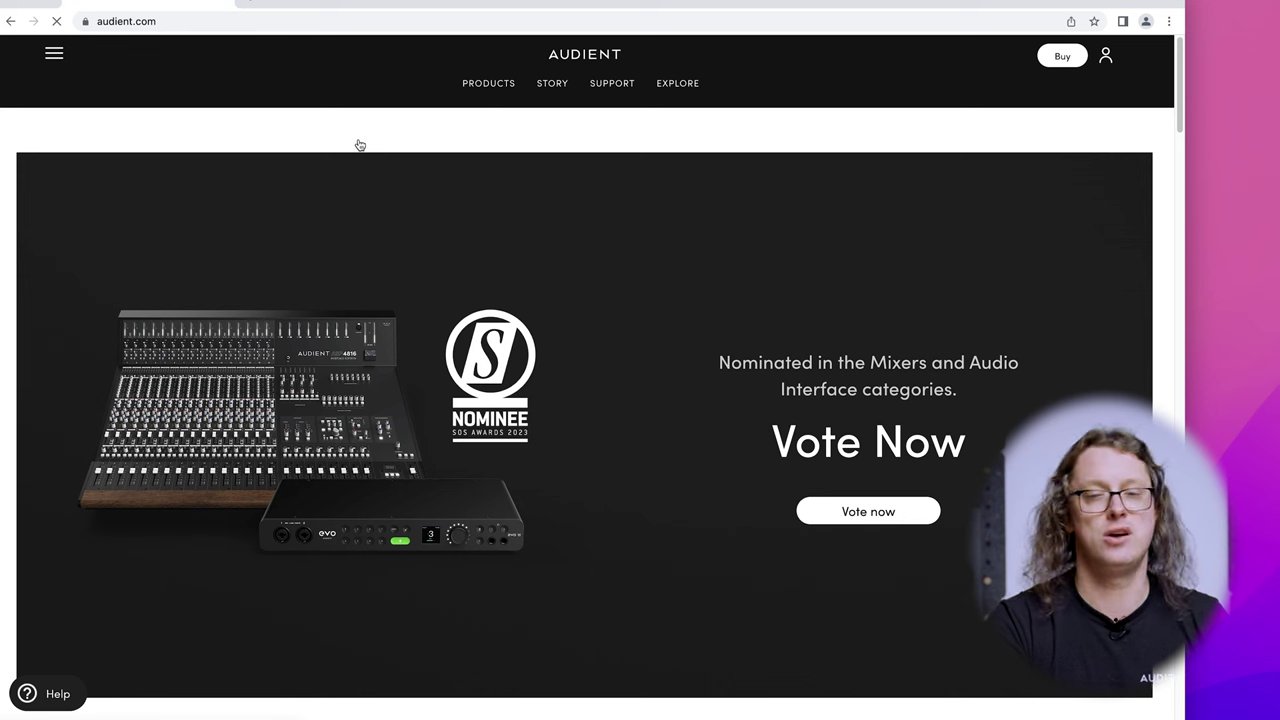
Step: Go to the iD14 product page from the Audio Interfaces list in Audient's Products menu
mouse_move(487, 82)
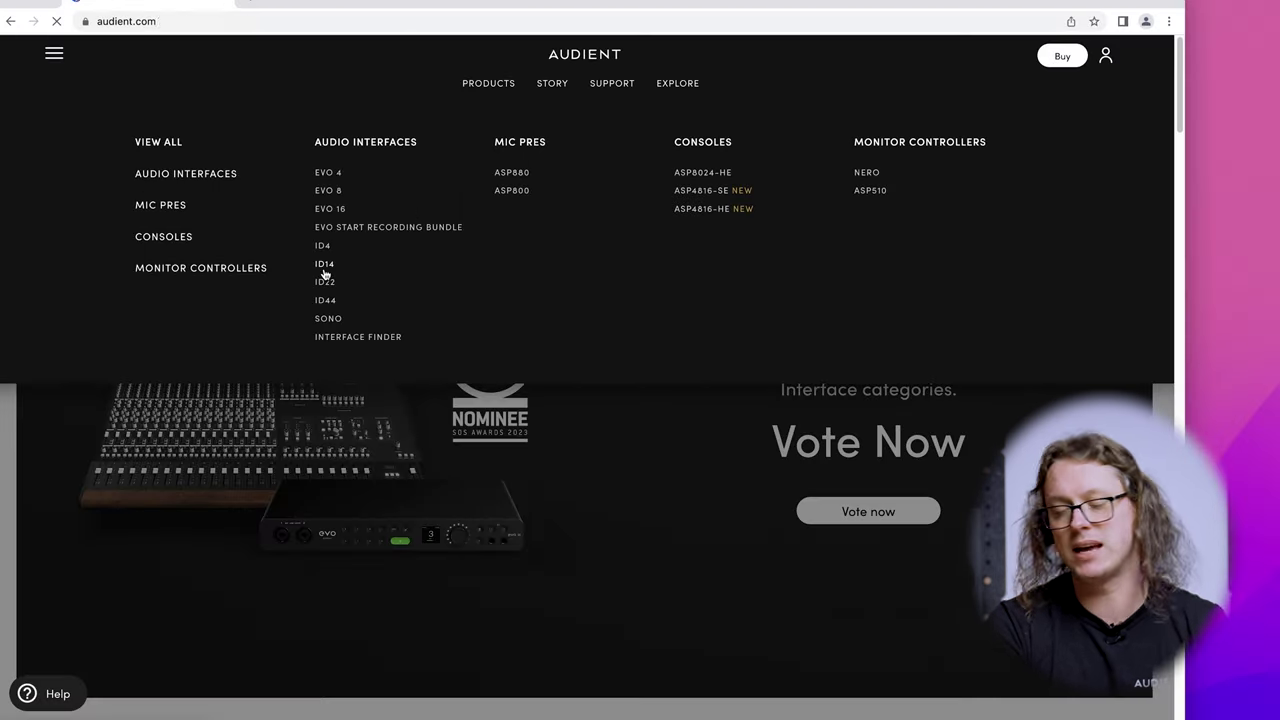
left_click(446, 404)
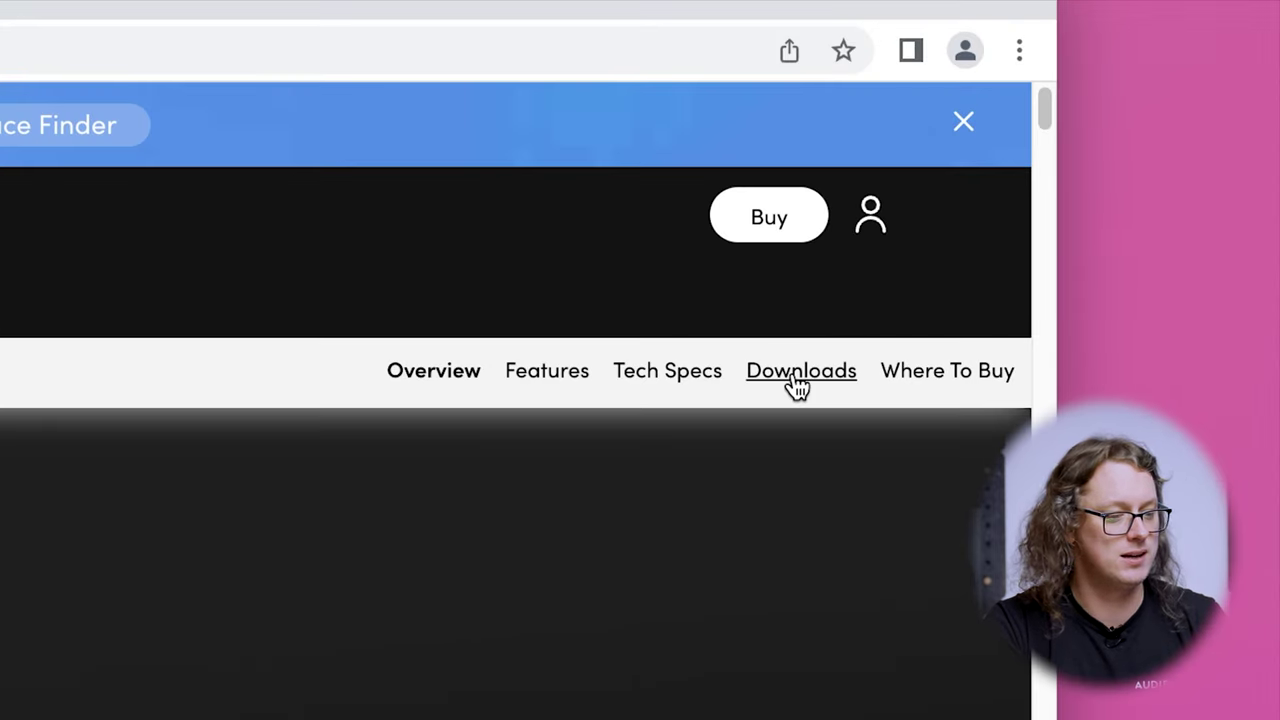
Step: Open the iD14 Downloads section and scroll down to the macOS driver
left_click(797, 380)
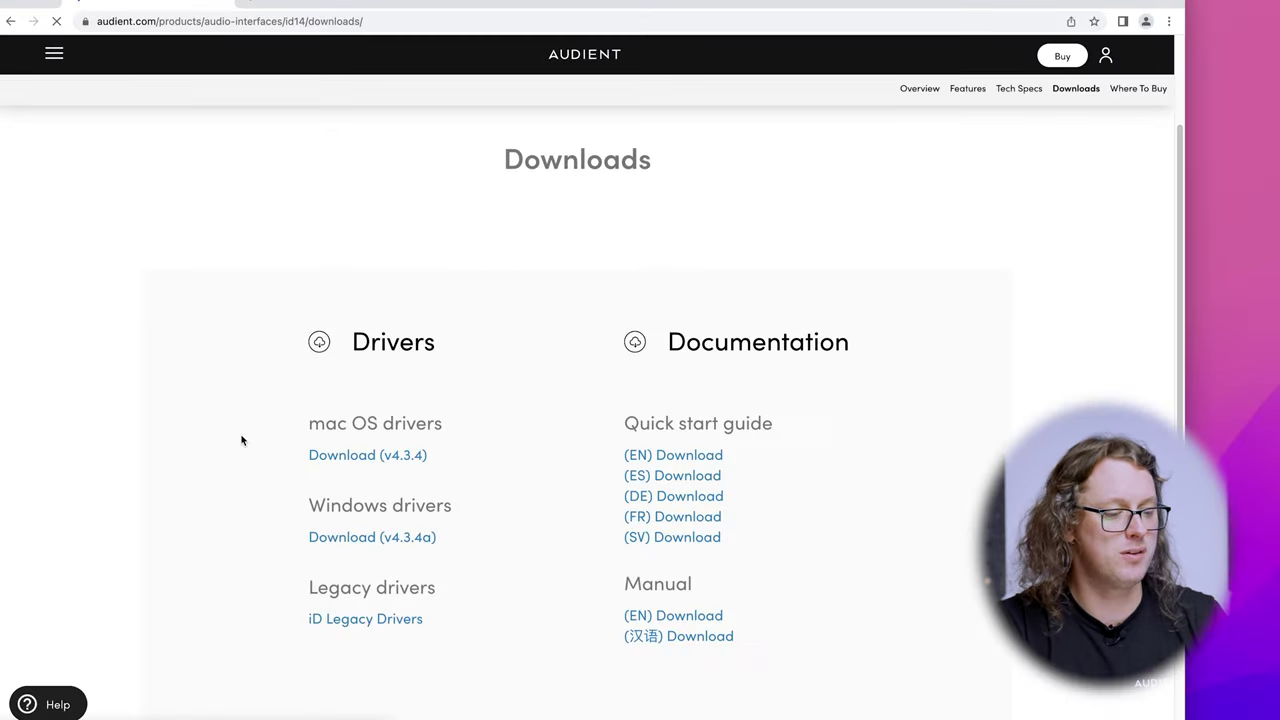
scroll(243, 437, "down", 1)
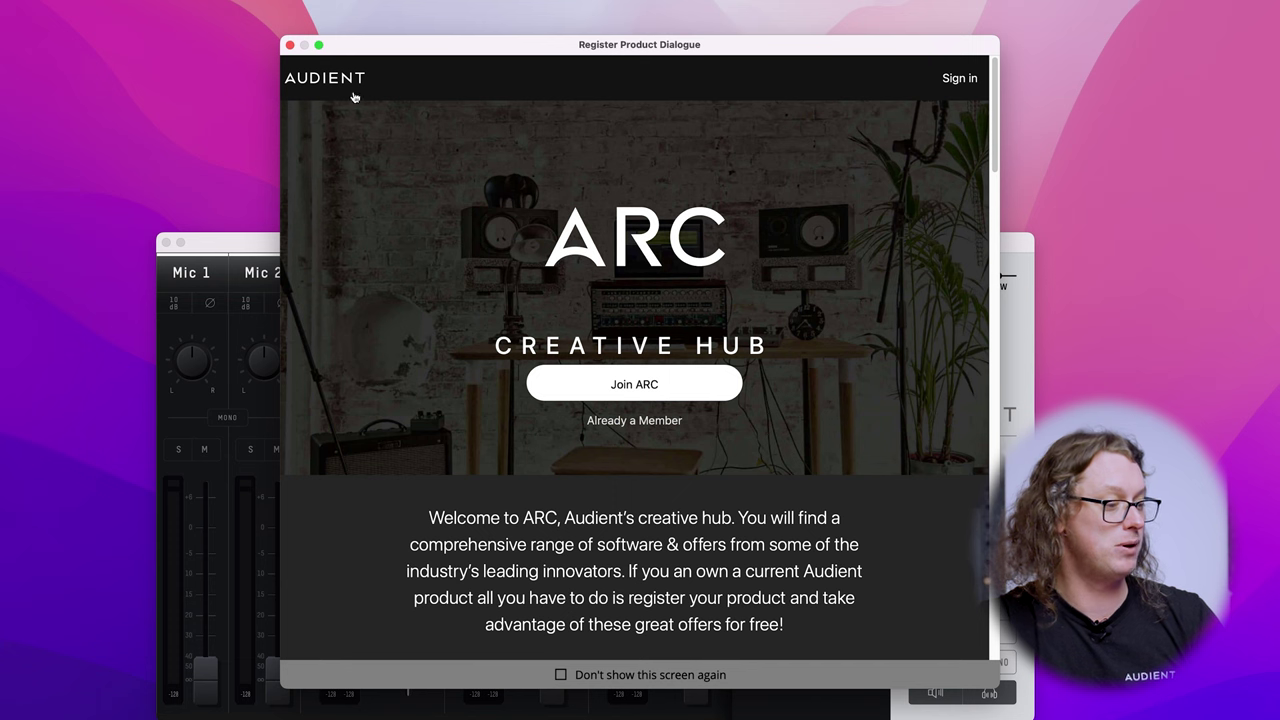
Step: Dismiss Audient iD's Register Product welcome dialogue
left_click(290, 46)
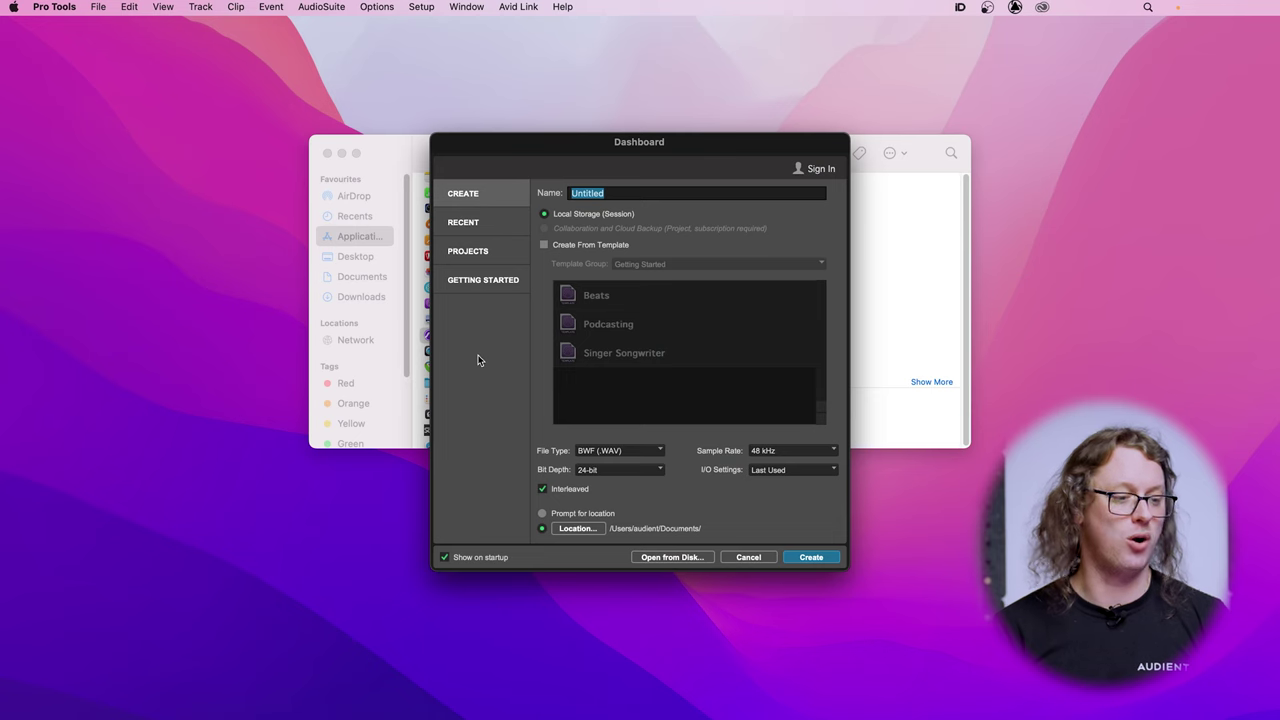
Step: Create a new session named iD14 with the sample rate left at 48 kHz
key("BackSpace")
type("iD14")
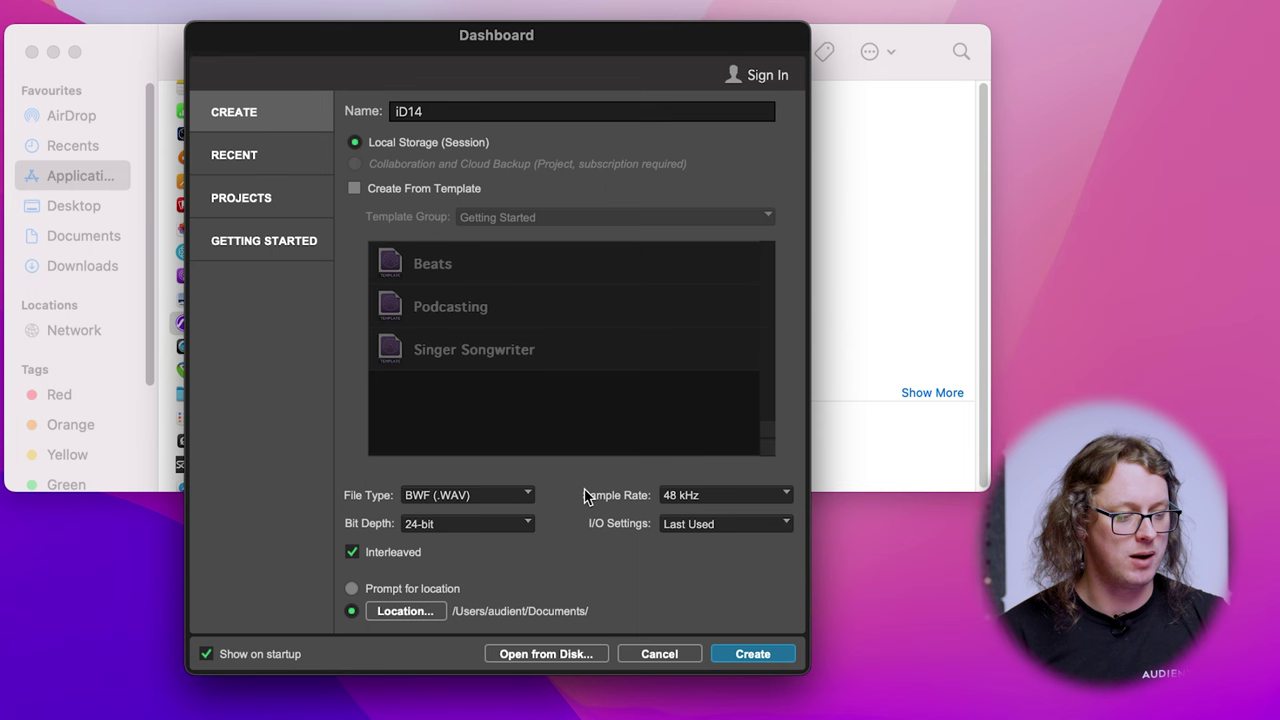
left_click(692, 494)
left_click(630, 497)
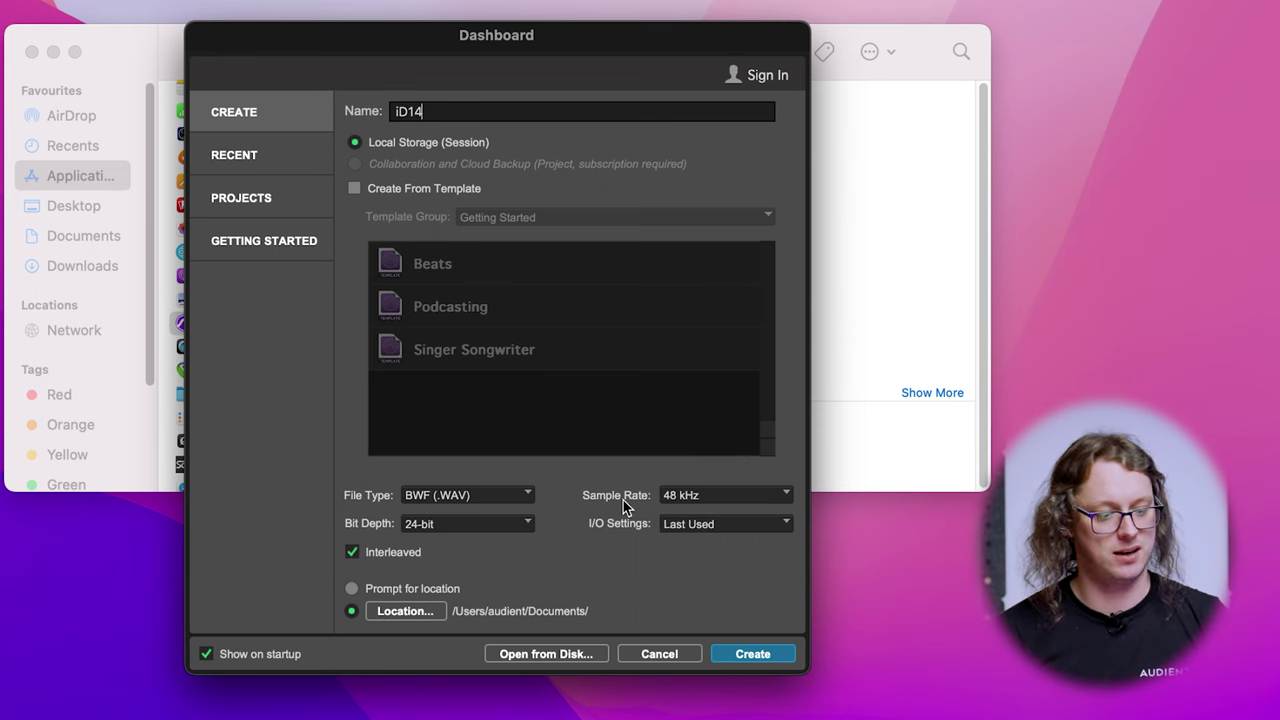
left_click(745, 656)
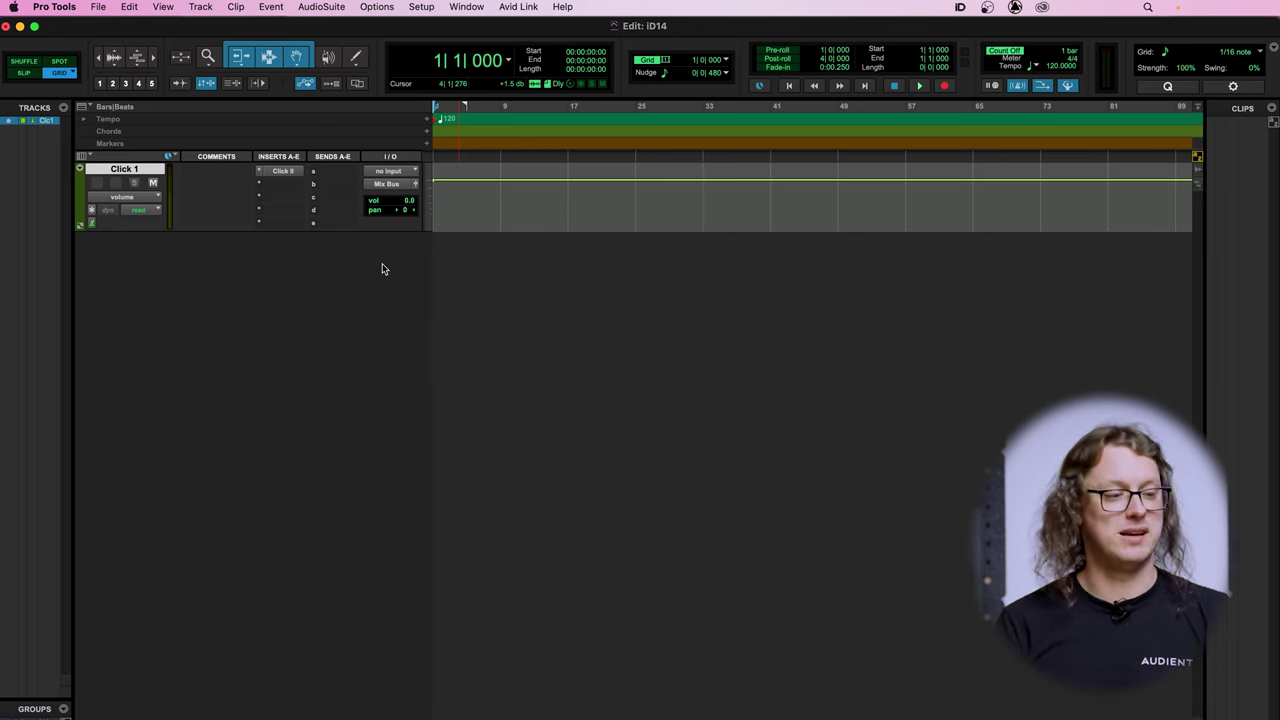
Step: Set the Playback Engine to Audient iD14, letting the session save and close
left_click(435, 6)
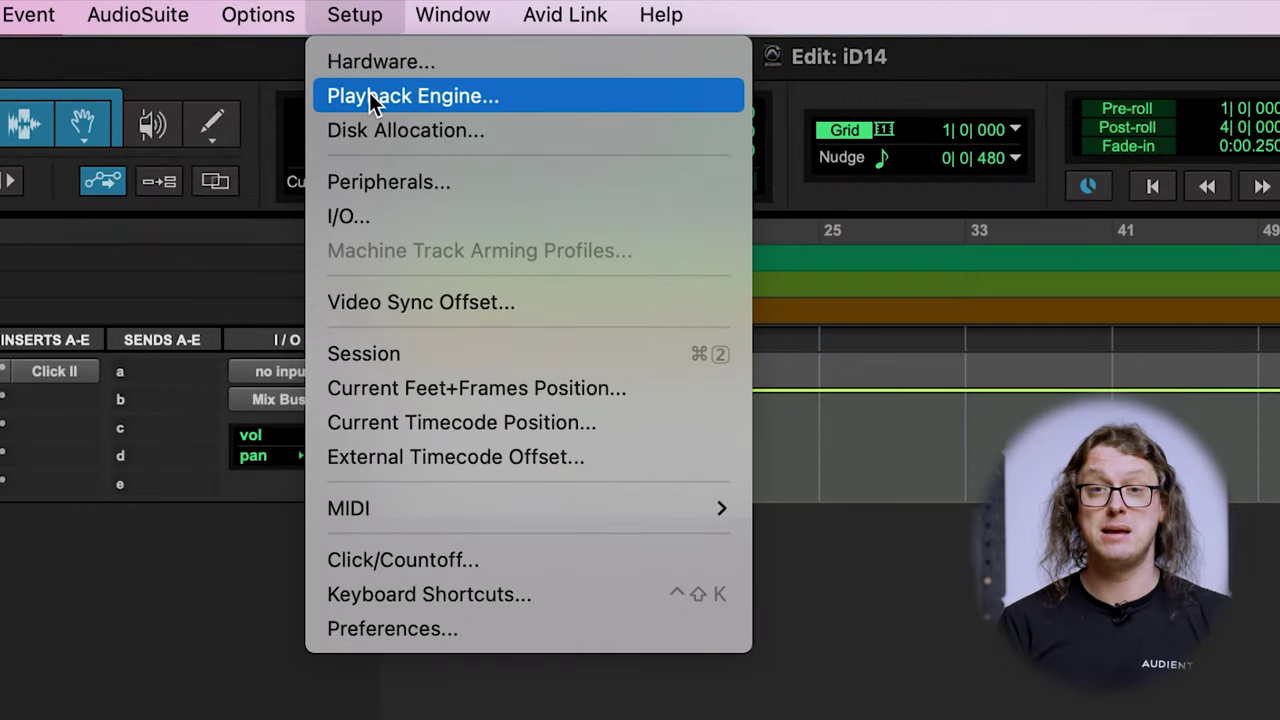
left_click(369, 96)
left_click(717, 407)
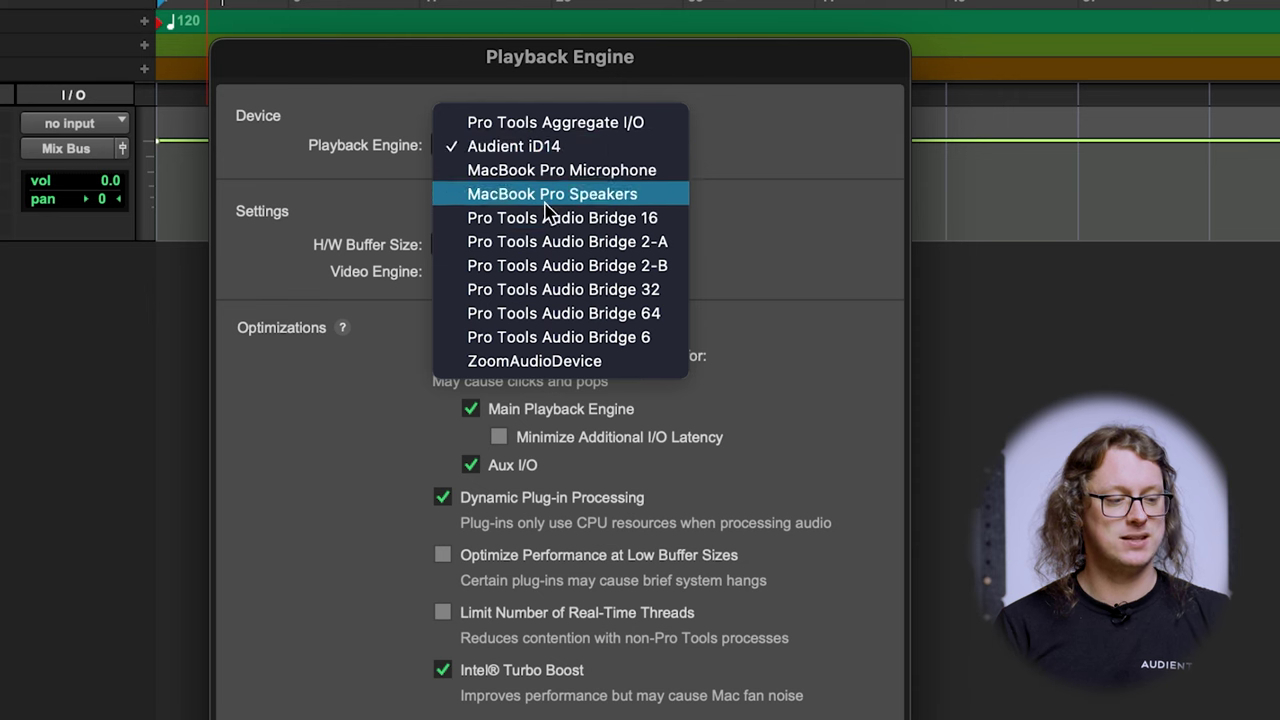
left_click(492, 147)
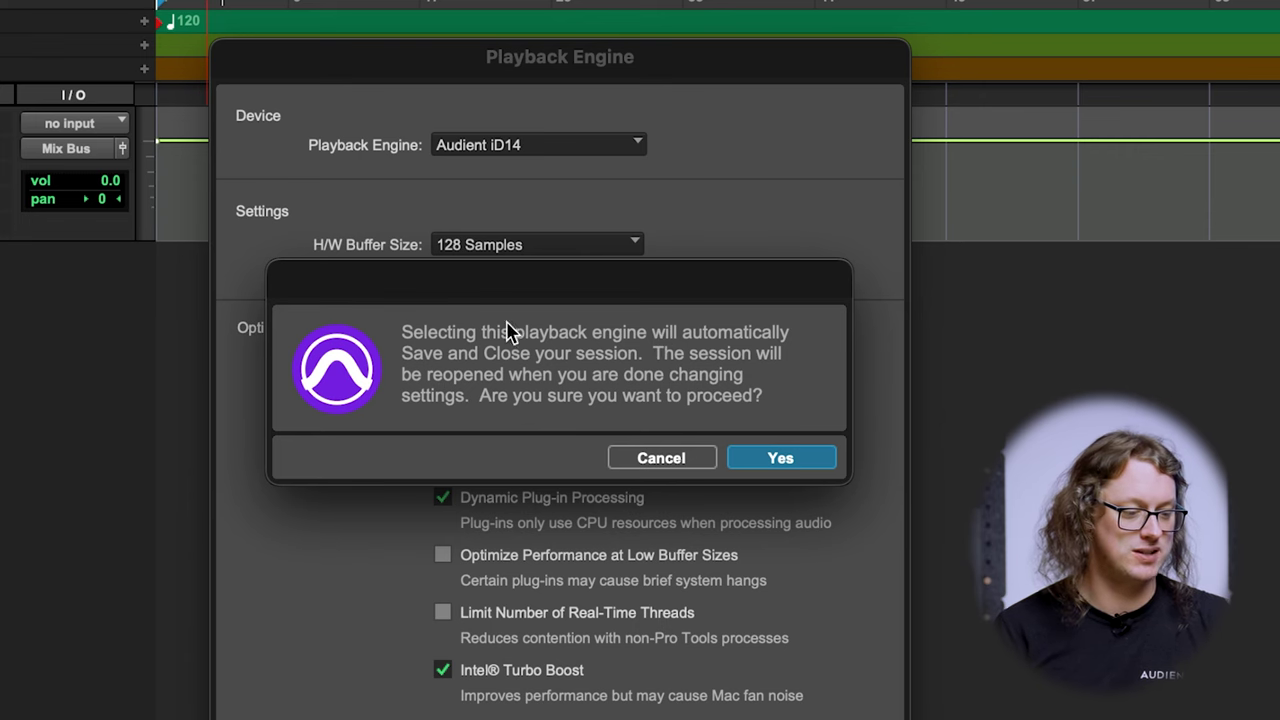
left_click(788, 458)
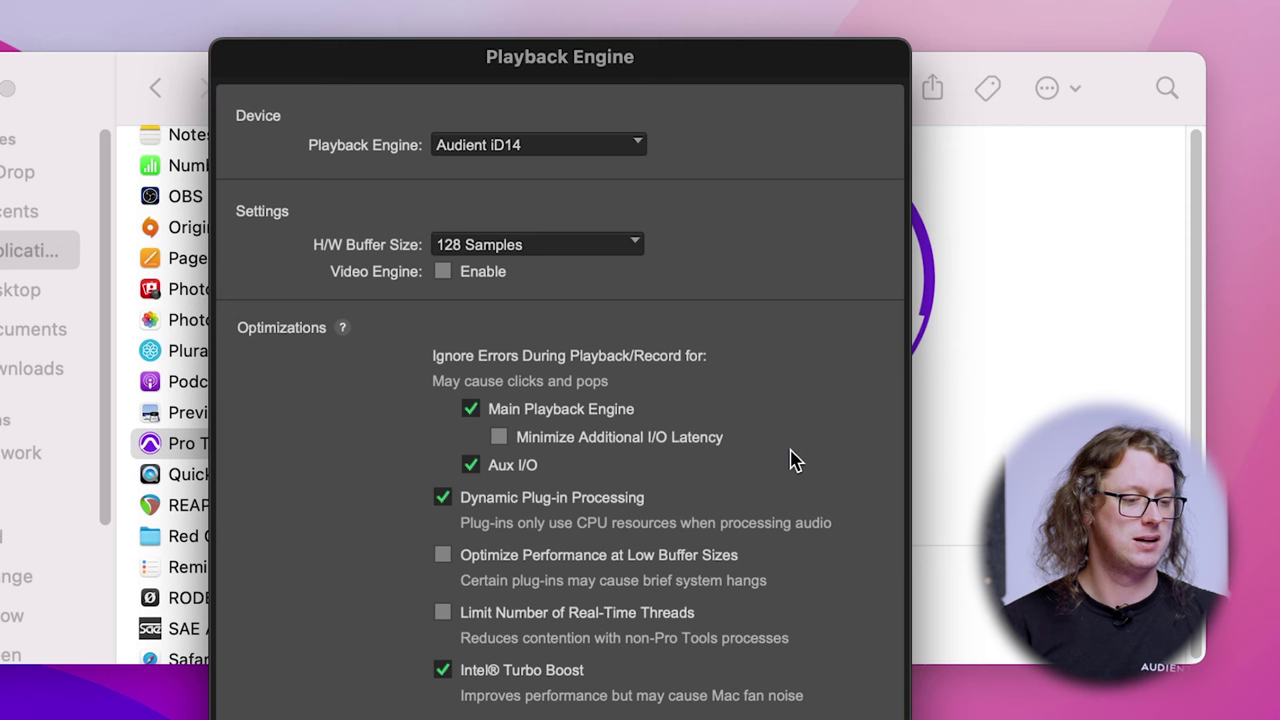
Step: Keep the H/W Buffer Size at 128 Samples and confirm the Playback Engine settings
left_click(460, 248)
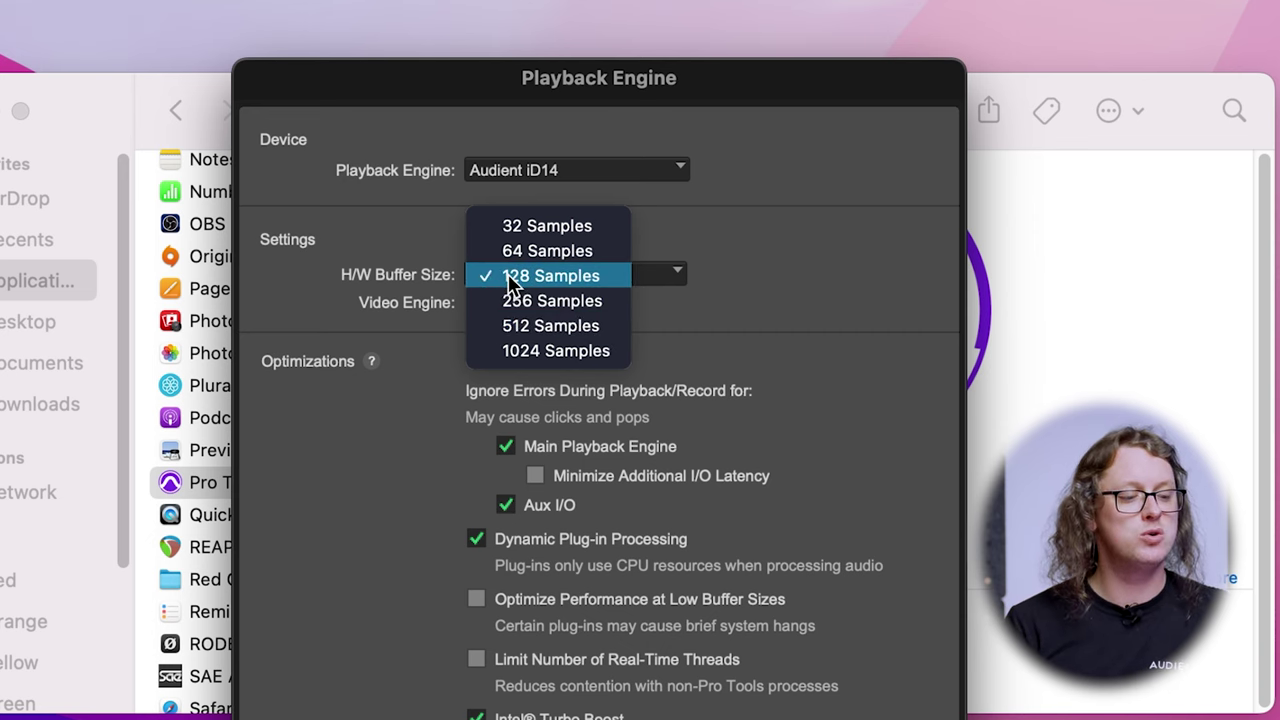
left_click(511, 280)
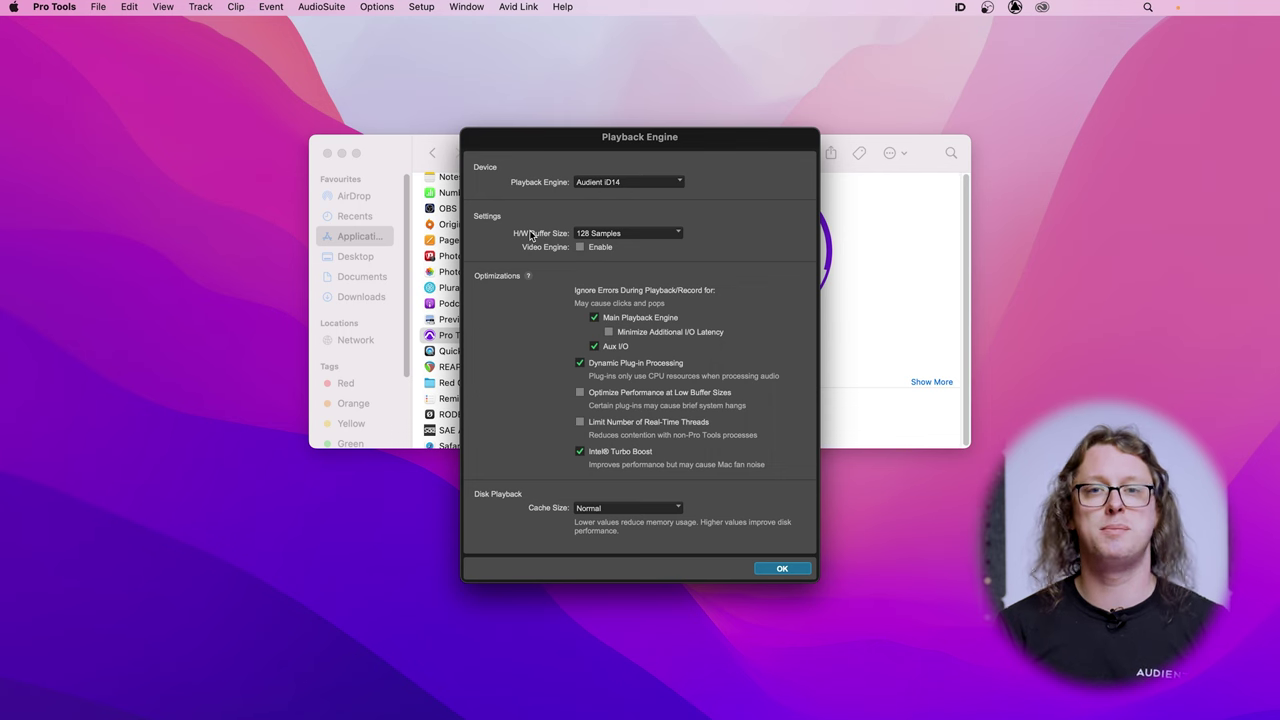
left_click(593, 234)
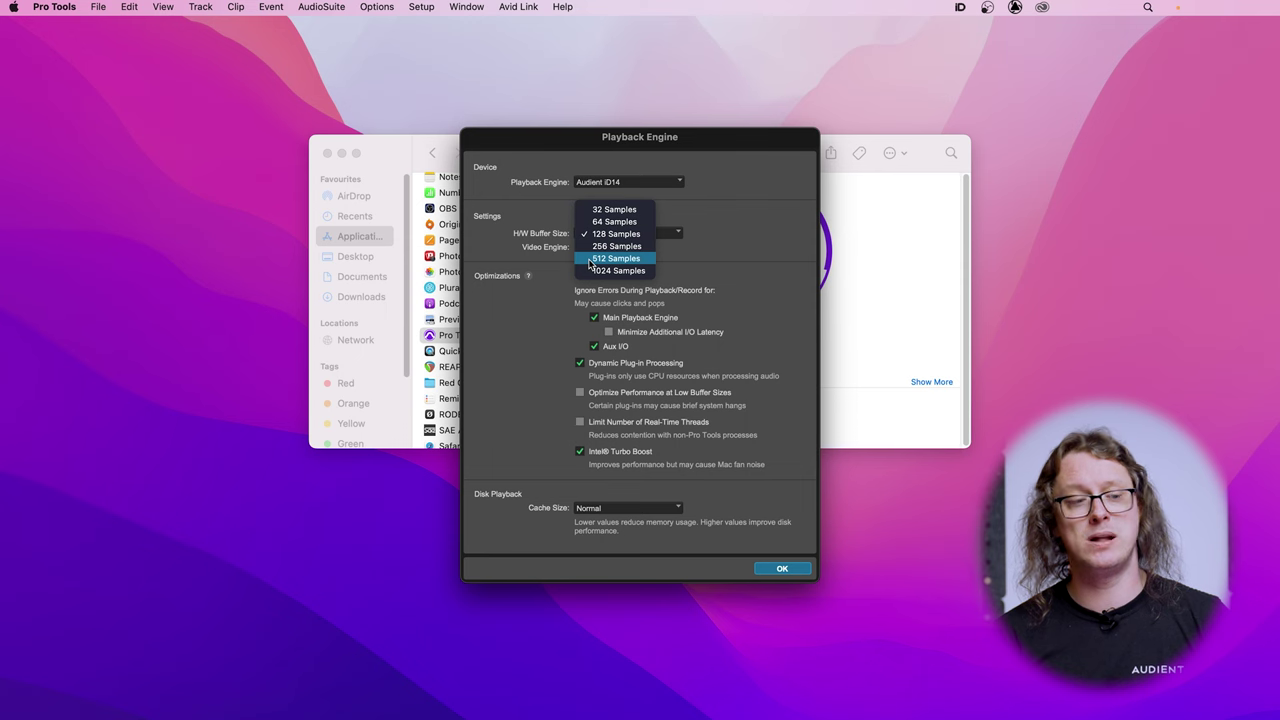
left_click(536, 243)
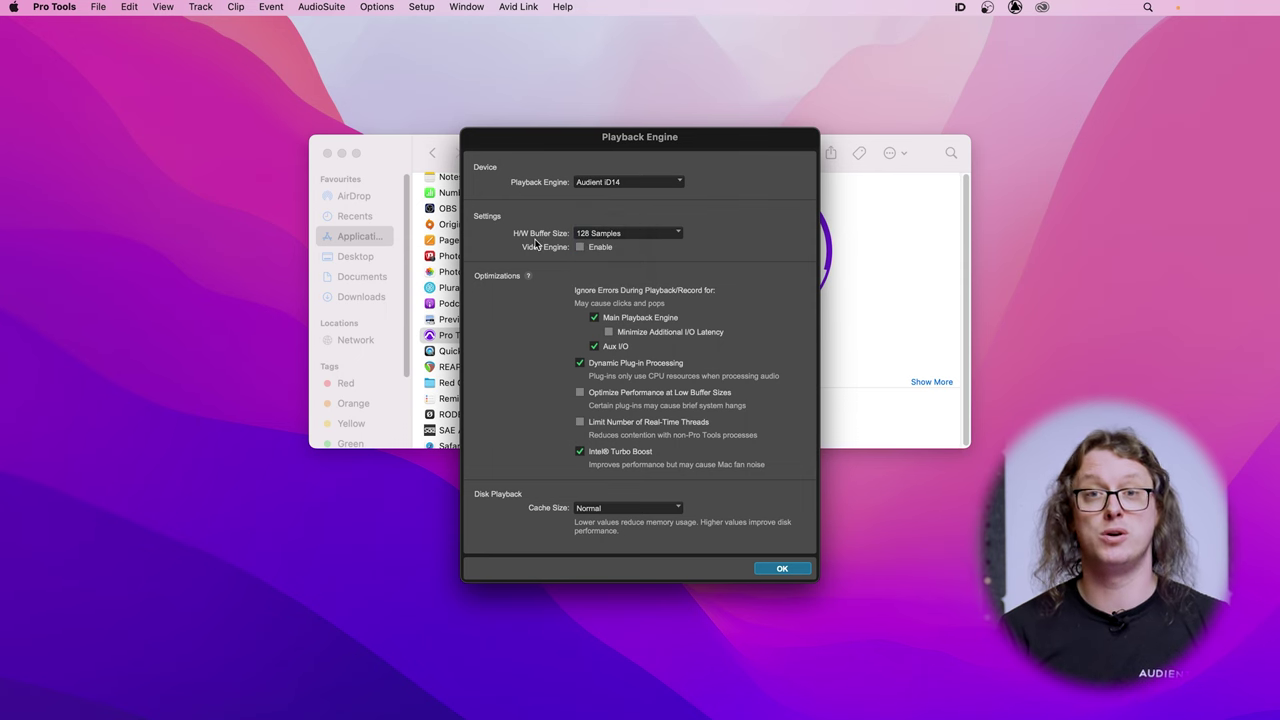
left_click(770, 572)
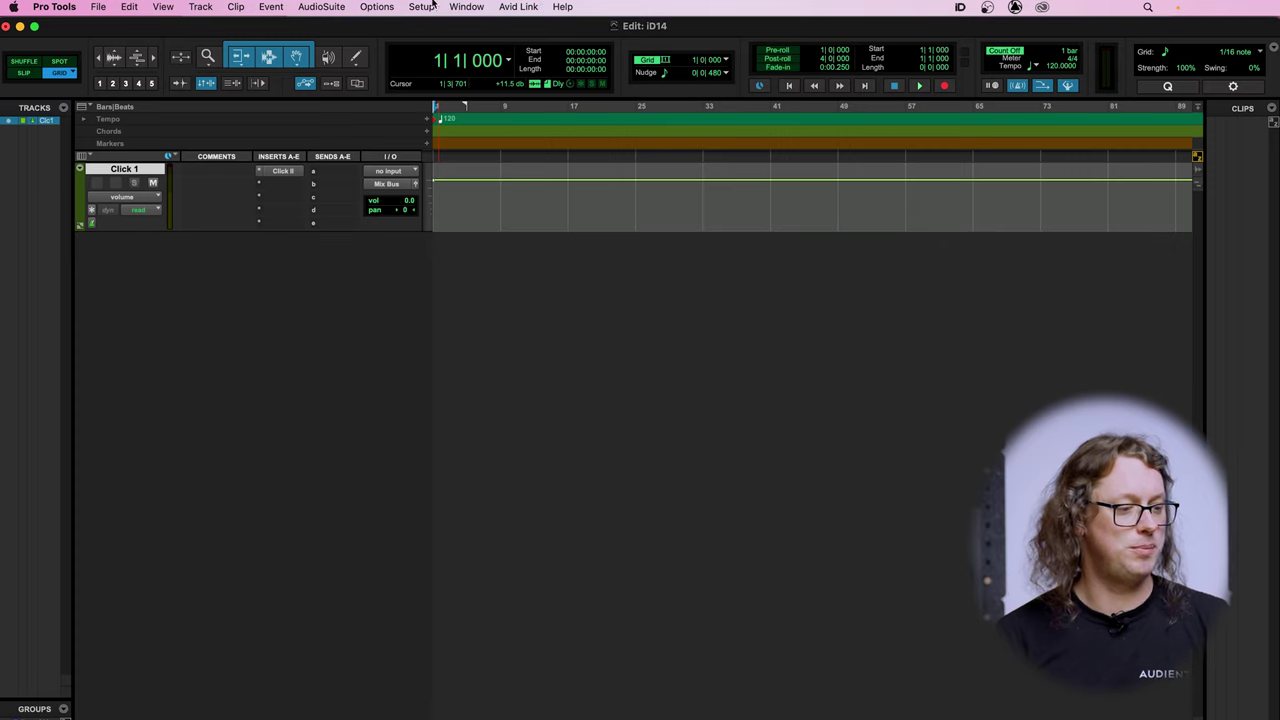
Step: Verify Session Setup shows 48 kHz and 24 Bit, then close the window
left_click(421, 7)
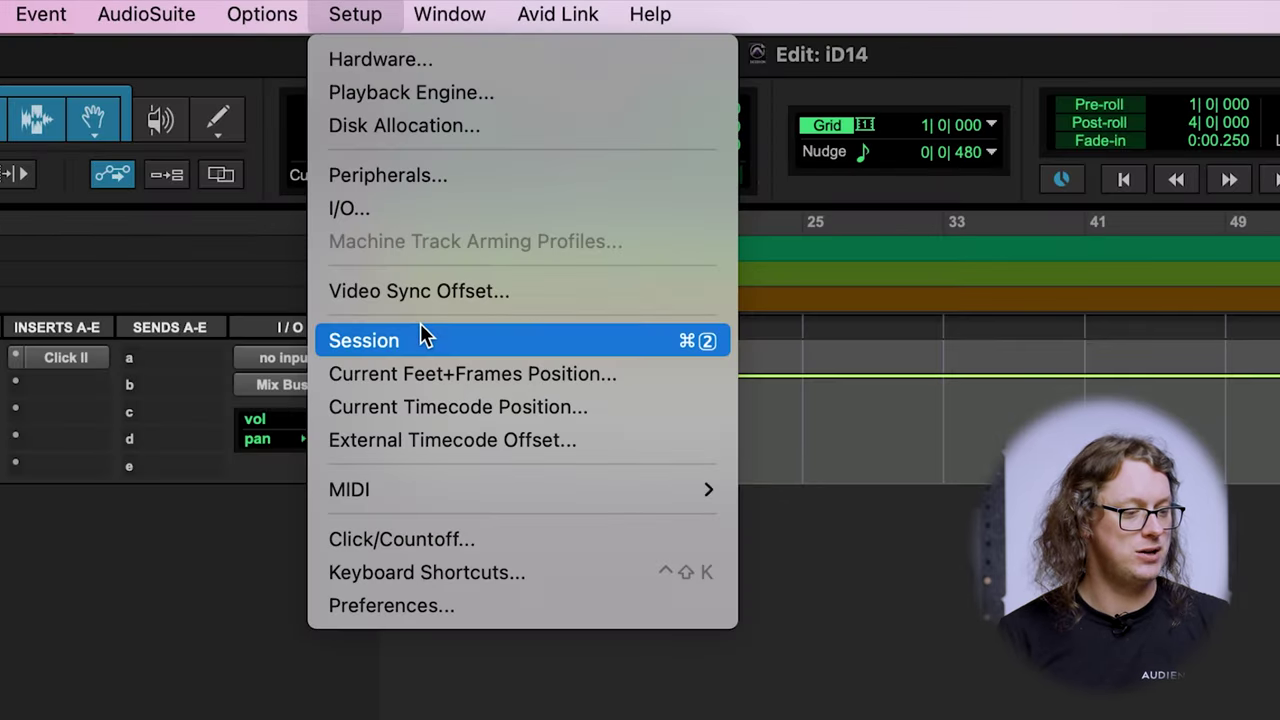
left_click(421, 338)
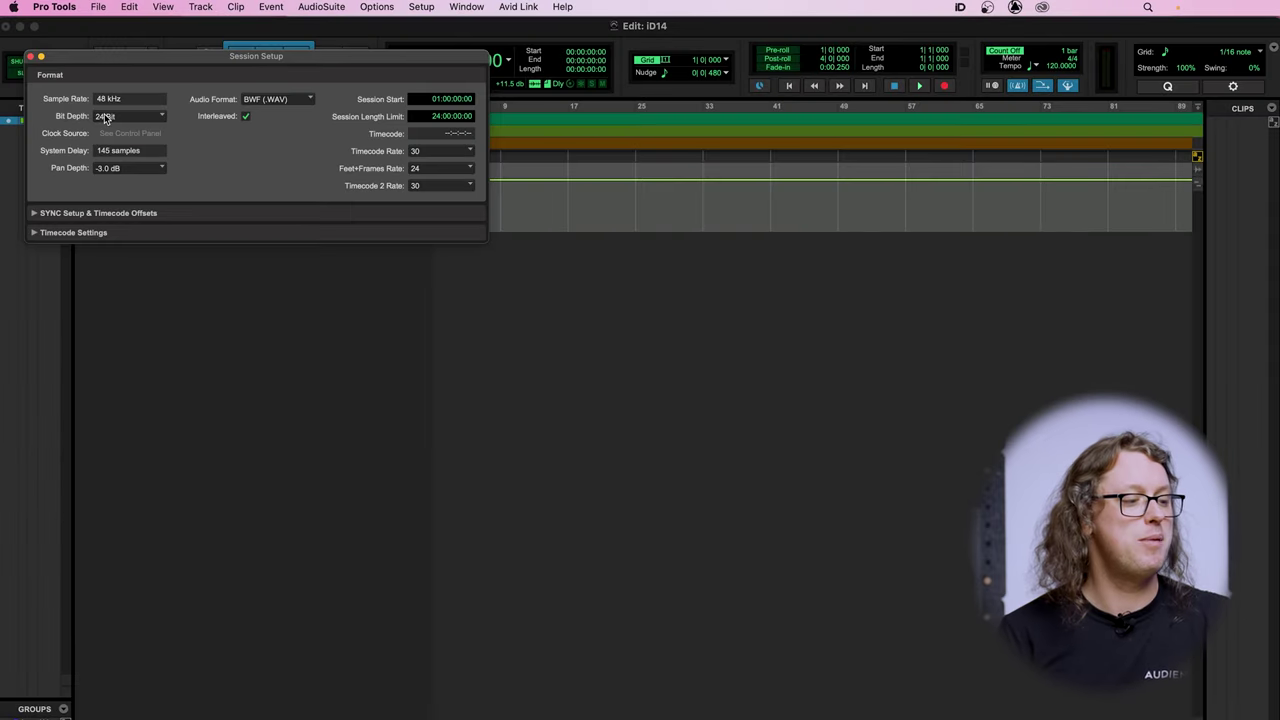
left_click(200, 224)
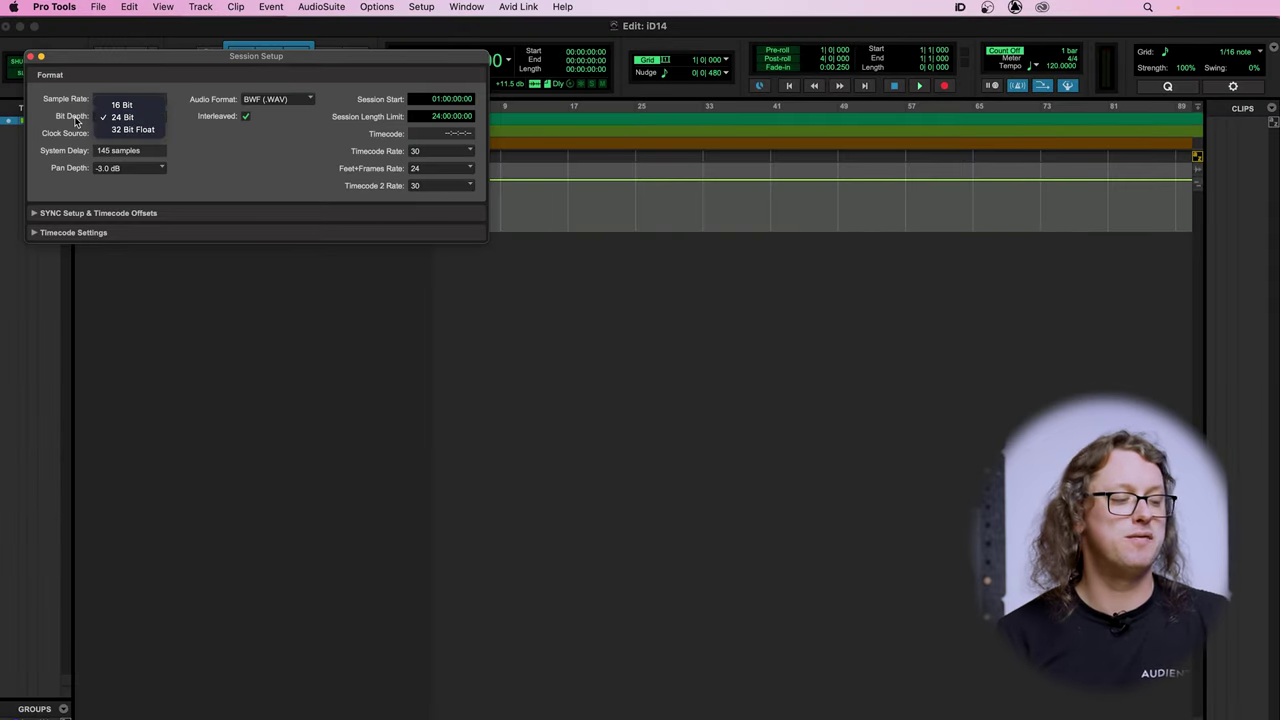
left_click(76, 120)
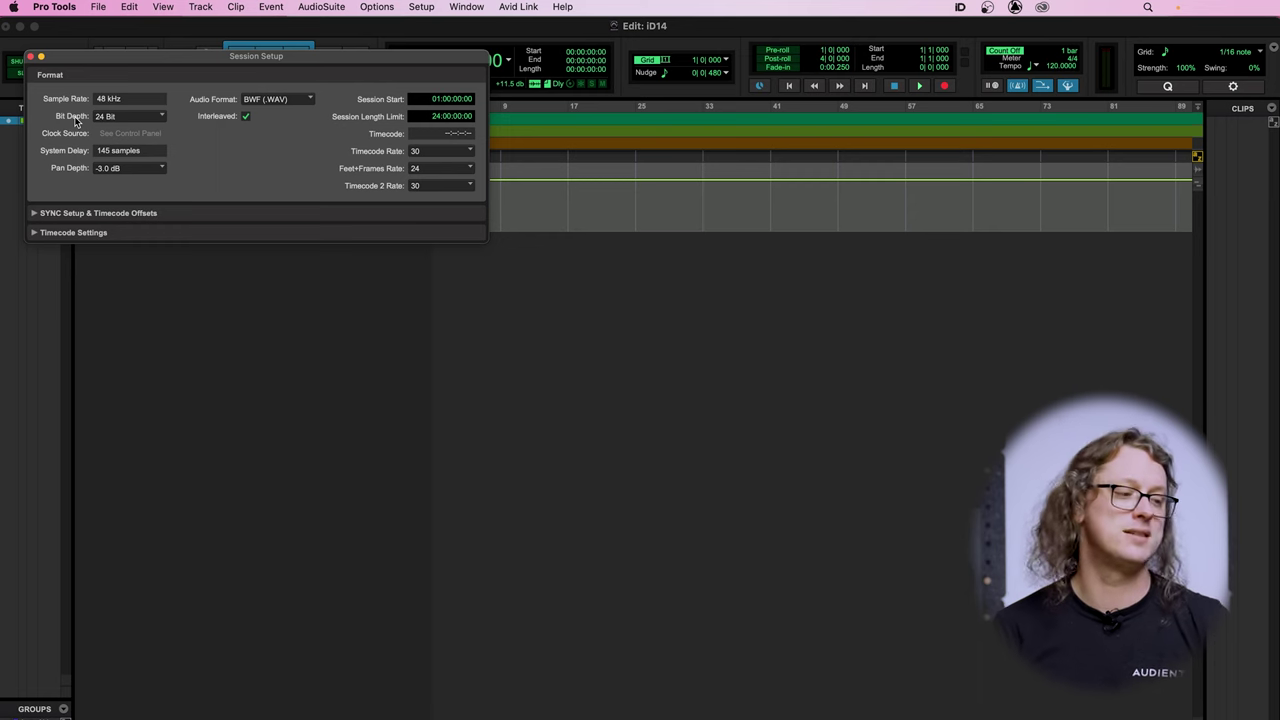
key("super+w")
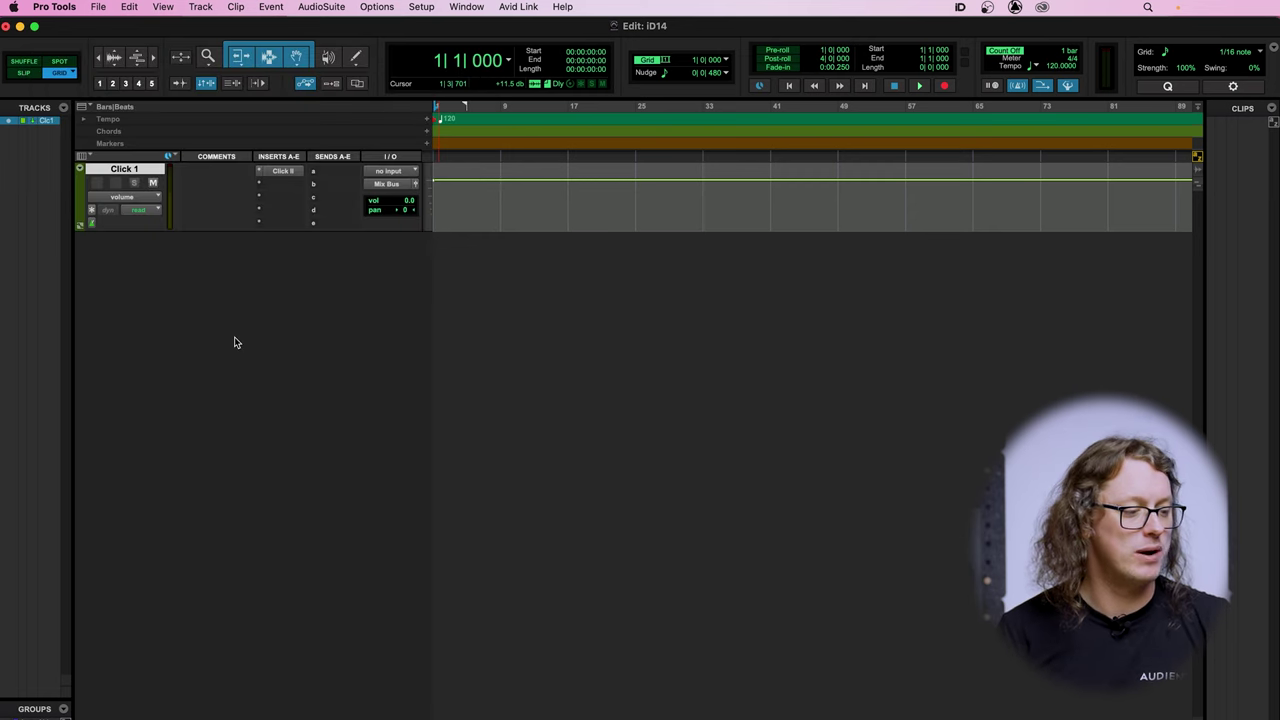
Step: Add one mono audio track, Audio 1, and arm it for recording
left_click(280, 7)
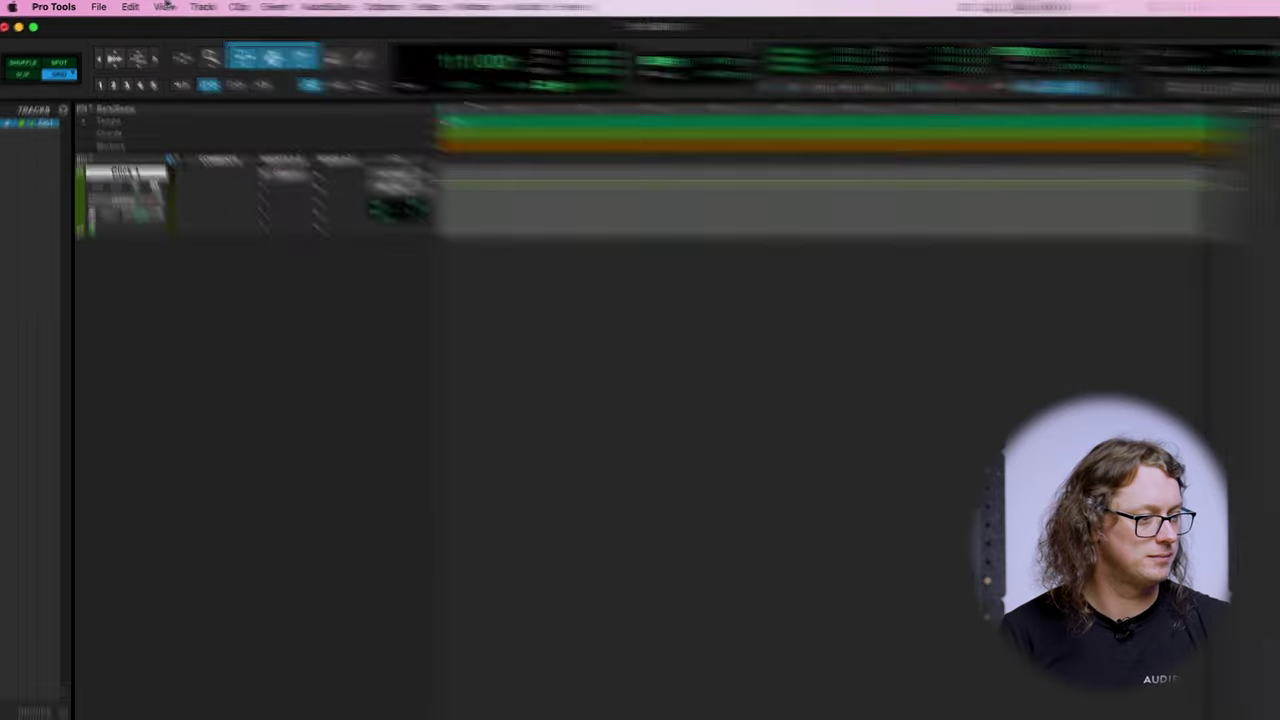
left_click(198, 7)
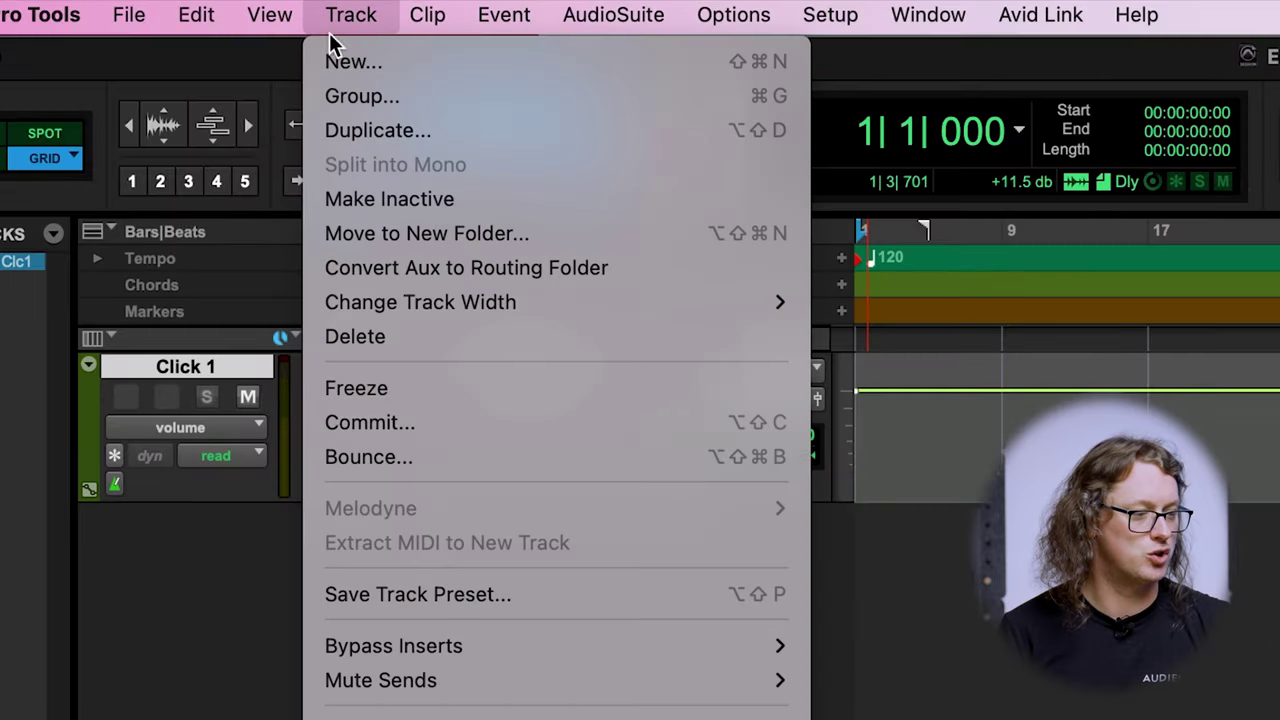
left_click(345, 62)
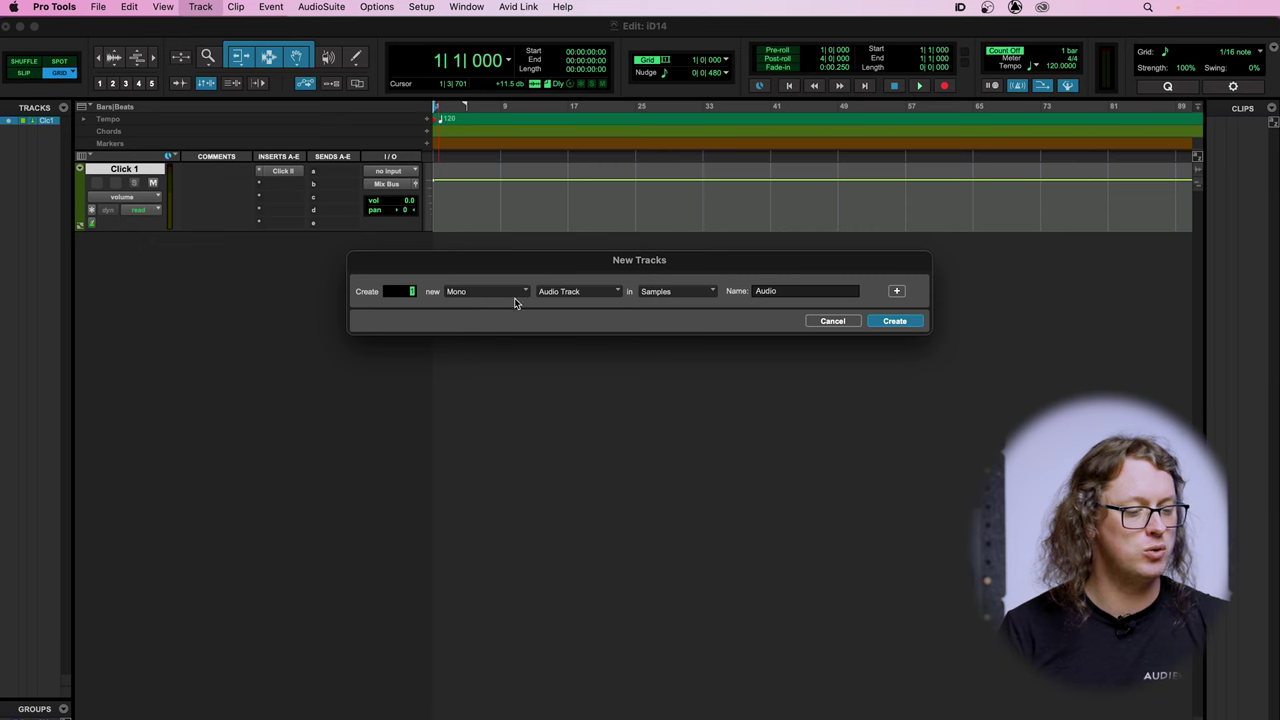
left_click(792, 291)
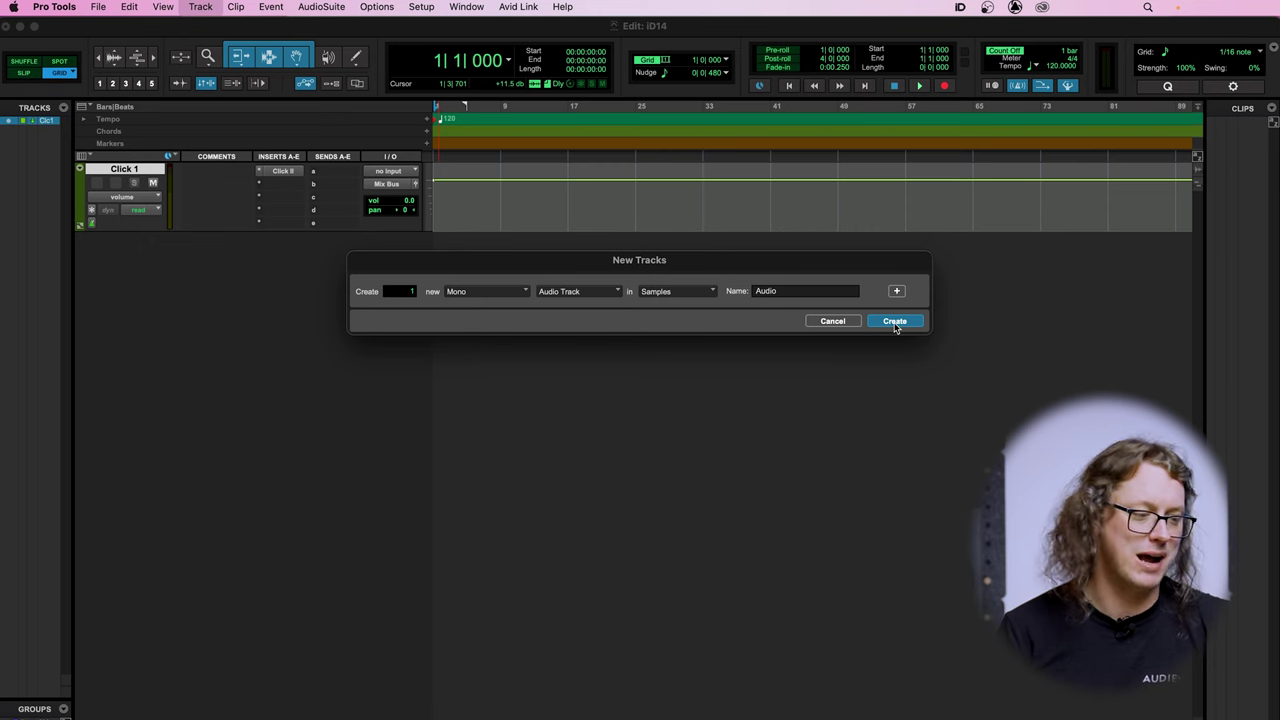
left_click(895, 322)
left_click(97, 254)
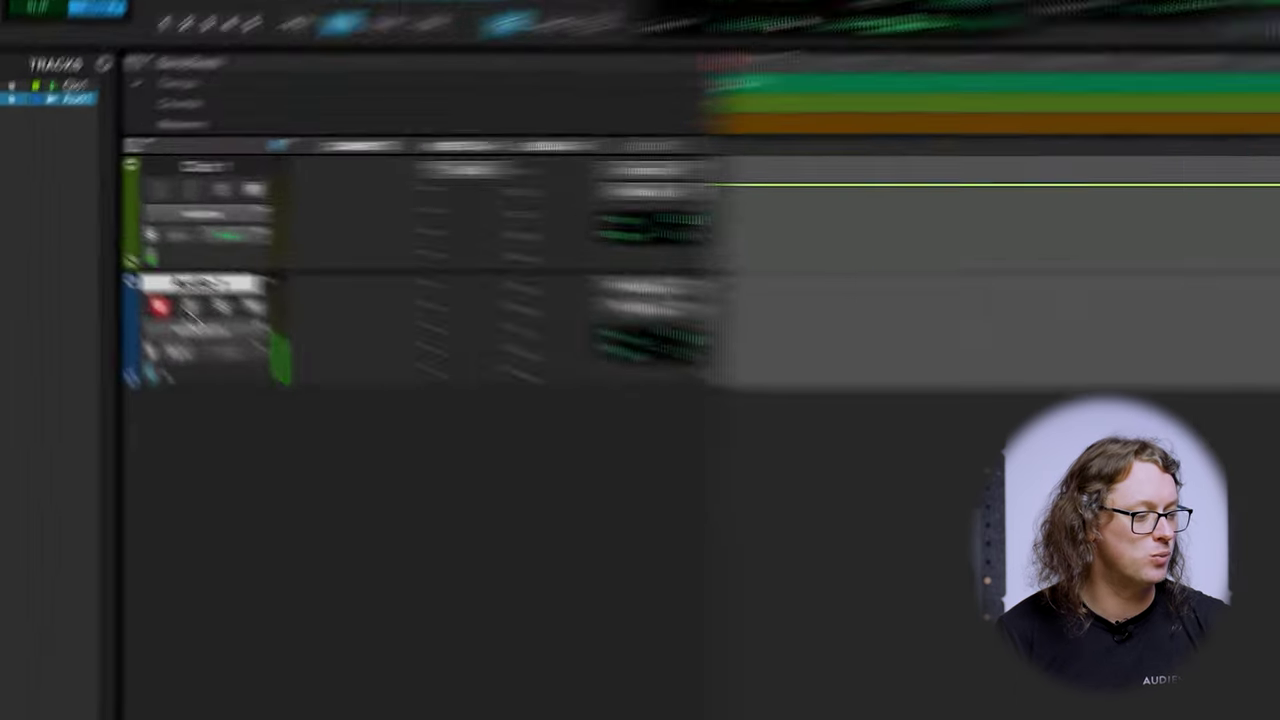
Step: Turn on Audio 1's input monitoring and place the playhead at bar 5
left_click(242, 343)
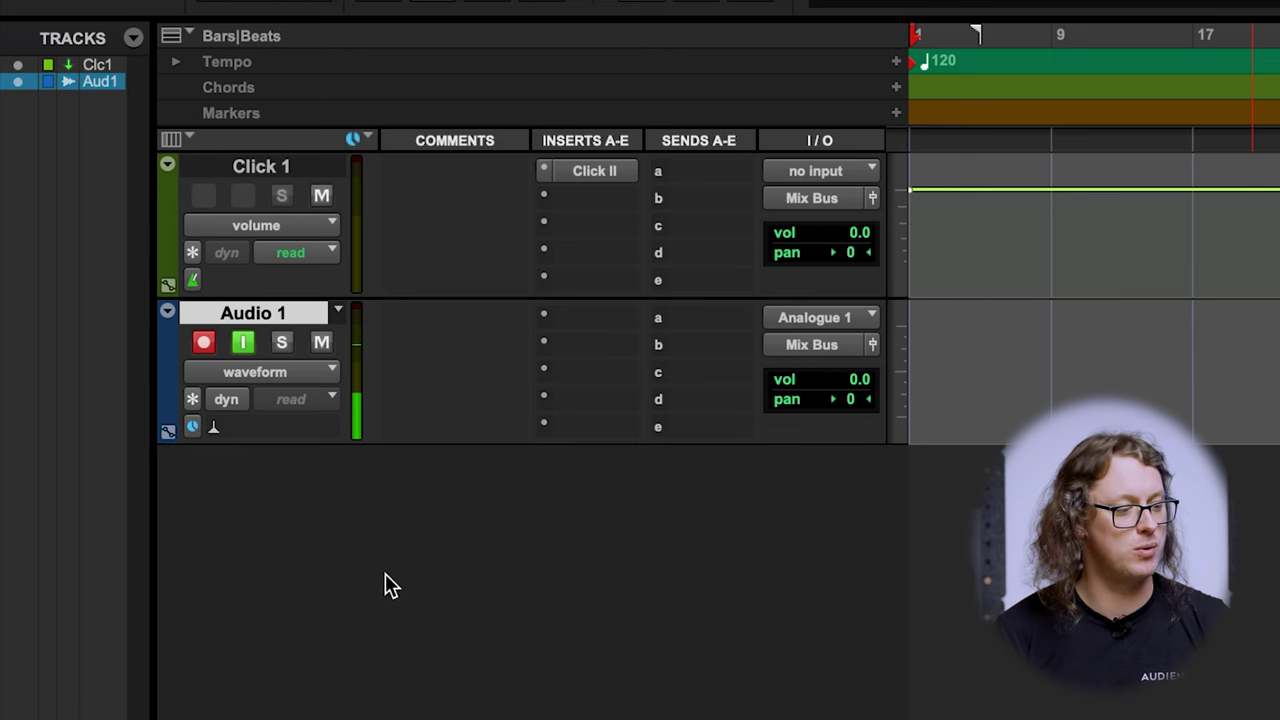
left_click(1019, 66)
left_click(1051, 36)
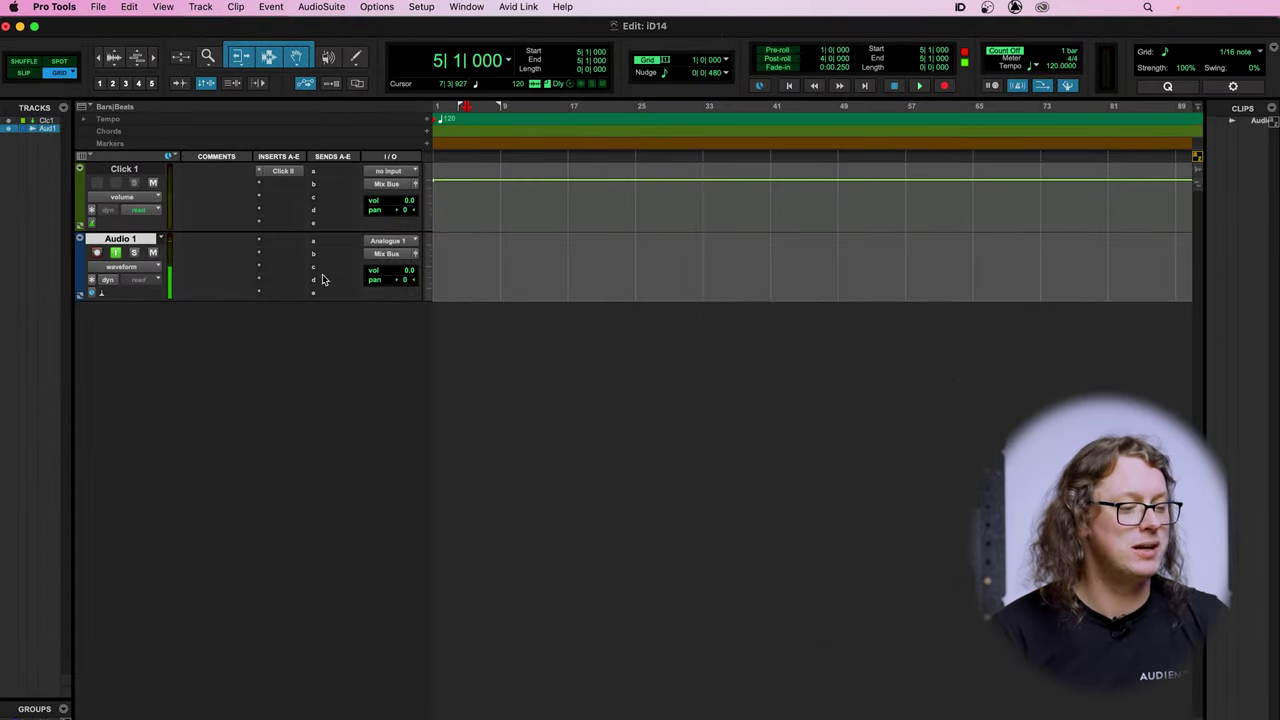
Step: Route Audio 1's output to Out L-R (Stereo) and switch its input monitoring off
left_click(380, 256)
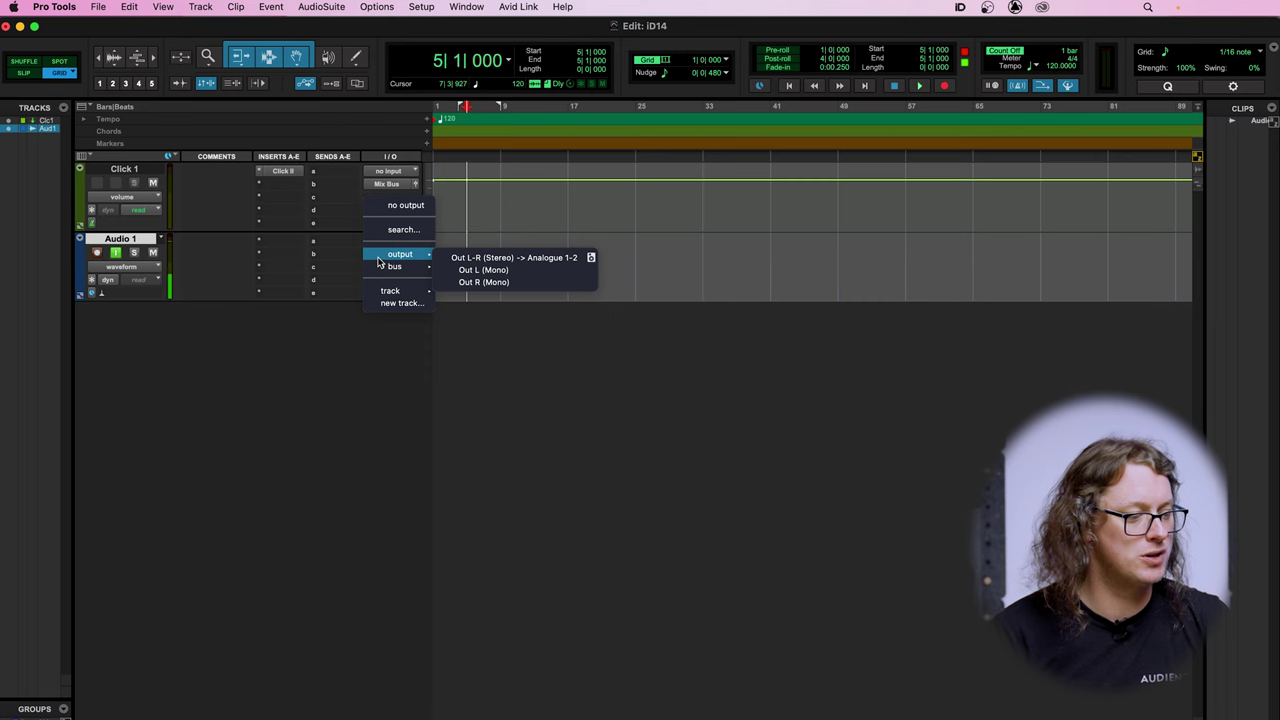
left_click(455, 258)
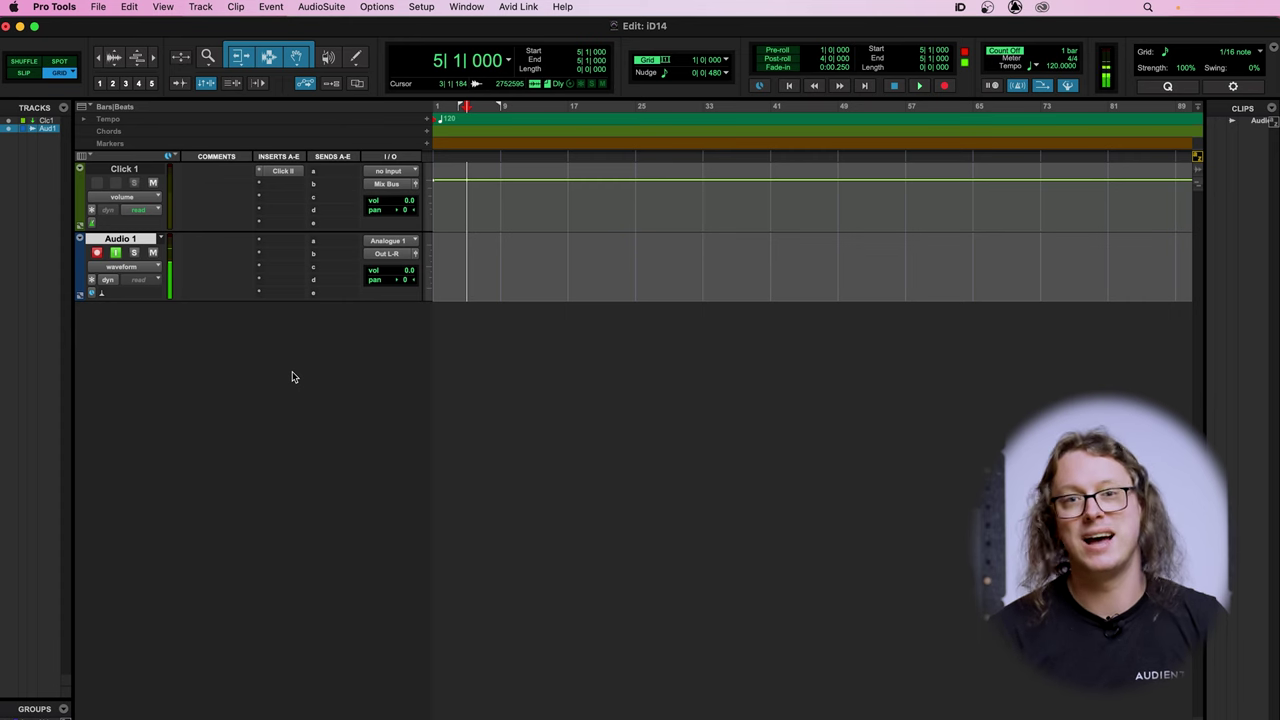
left_click(115, 253)
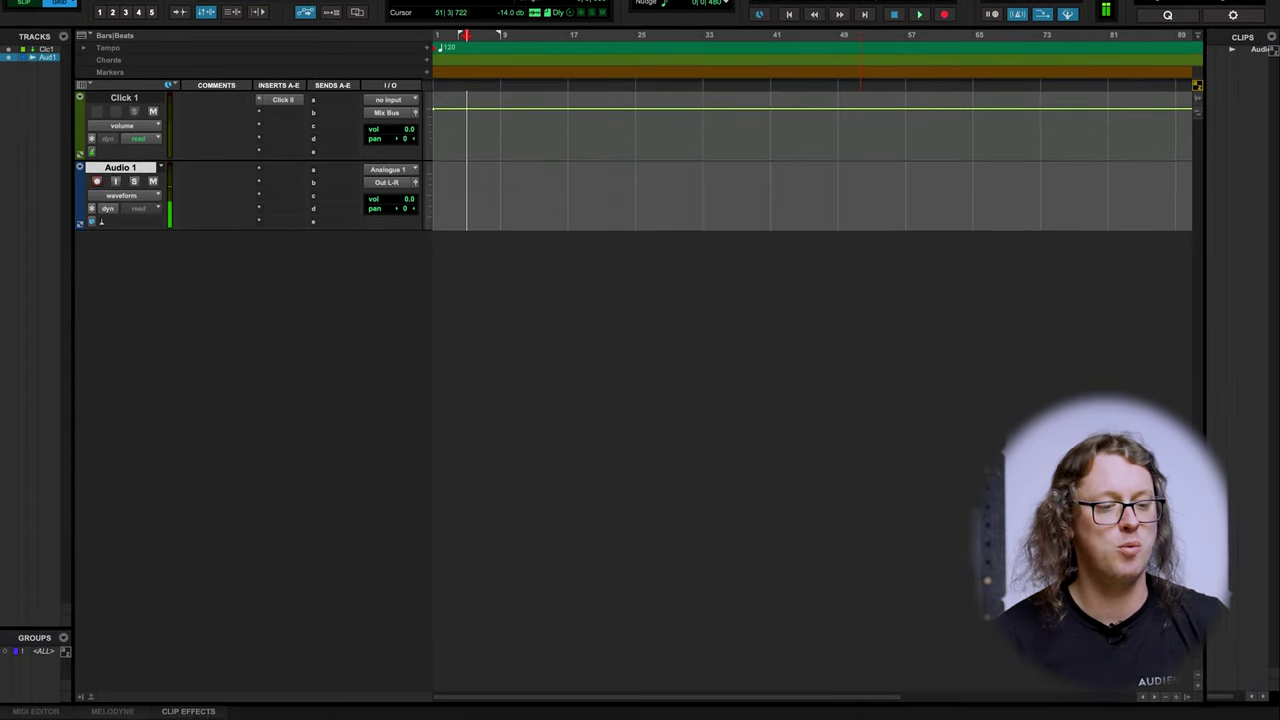
left_click(858, 10)
Step: Open the Audient iD mixer, raise Mic 1 to about 0 dB, then pull it fully down
left_click(652, 220)
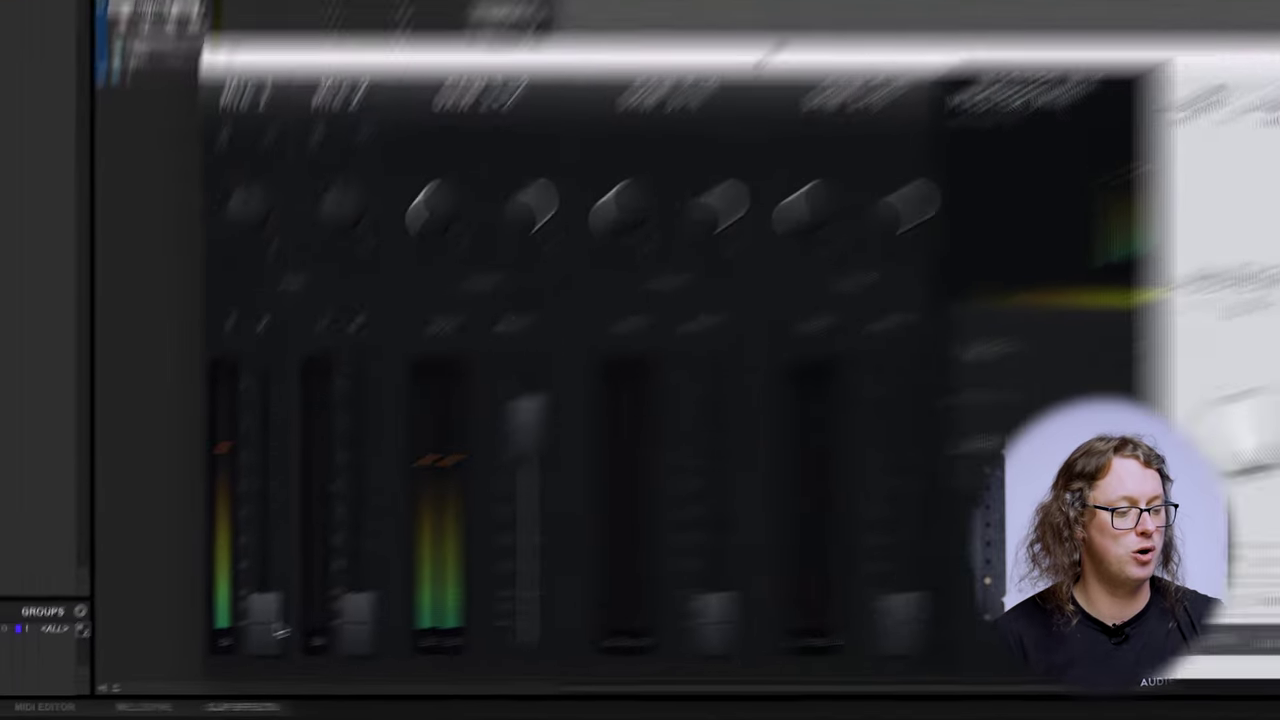
left_click_drag(205, 640, 214, 620)
left_click_drag(321, 572, 321, 380)
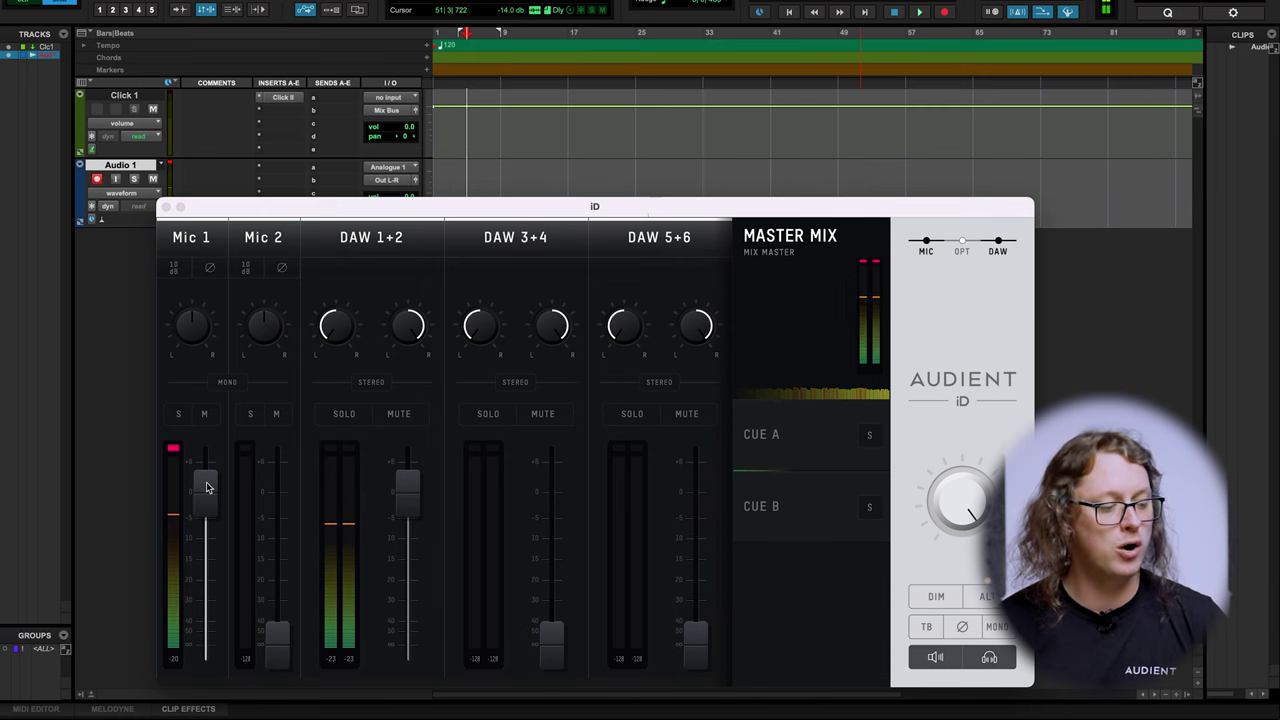
left_click_drag(207, 487, 211, 657)
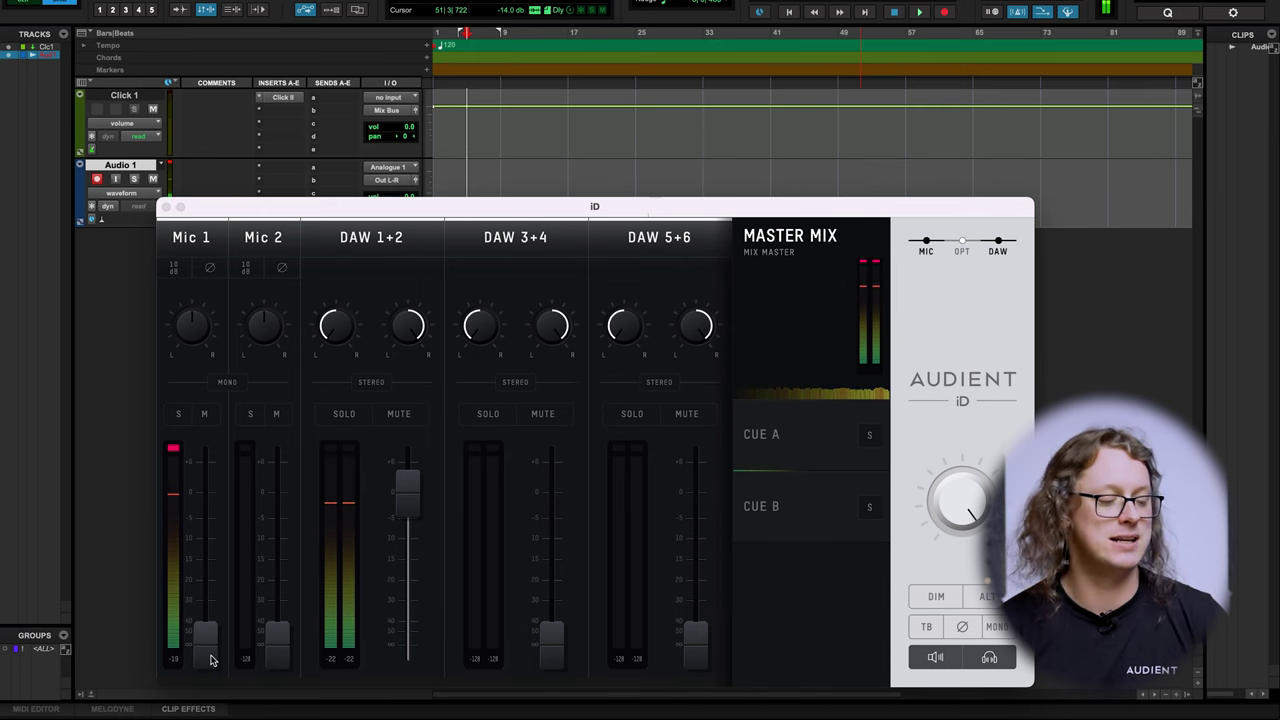